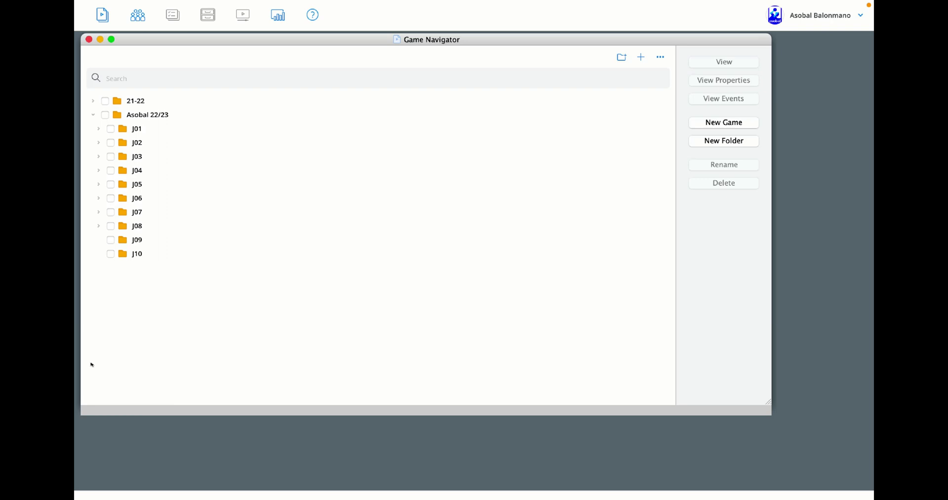
# Step: Expand round J08 and select only the Fraikin BM.Granollers 32 - 28 TM Benidorm game
pyautogui.click(99, 226)
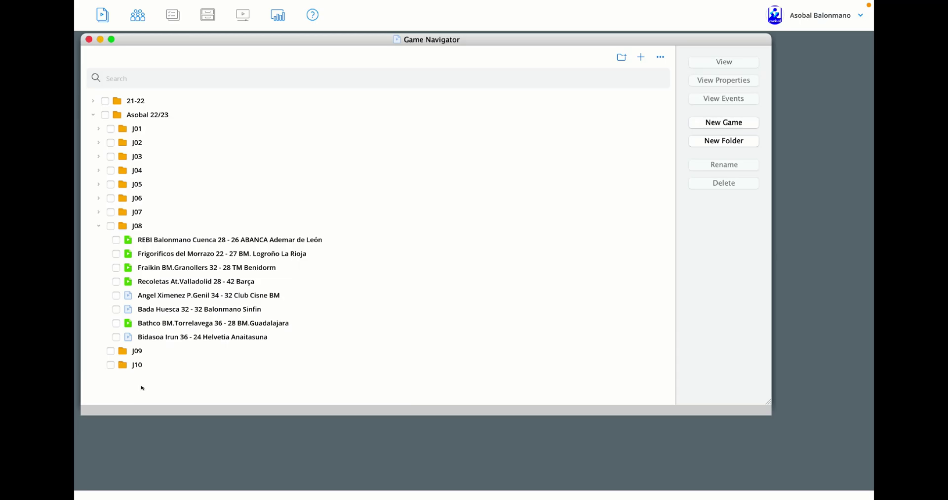
pyautogui.click(105, 372)
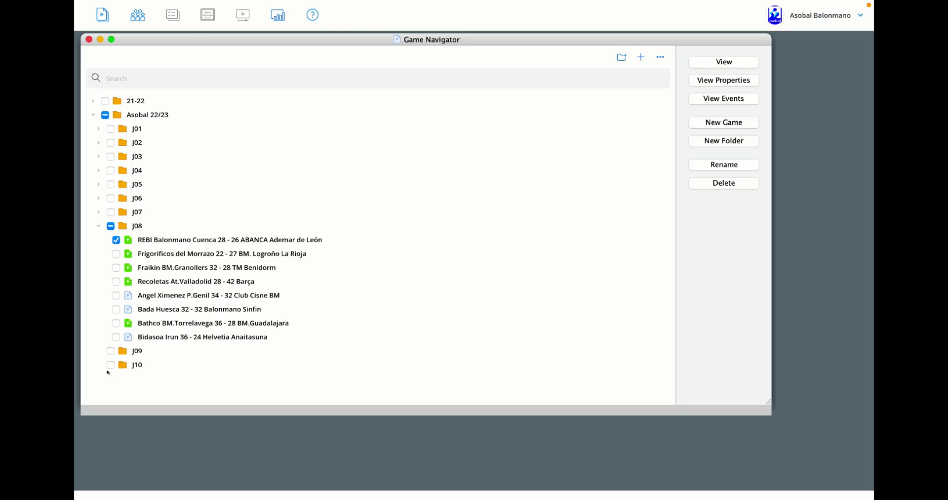
pyautogui.click(107, 378)
pyautogui.click(110, 372)
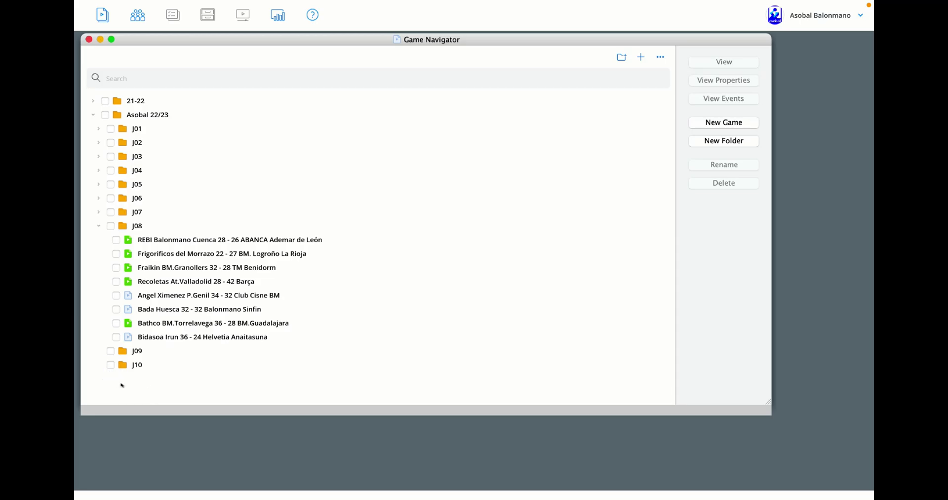
pyautogui.click(105, 384)
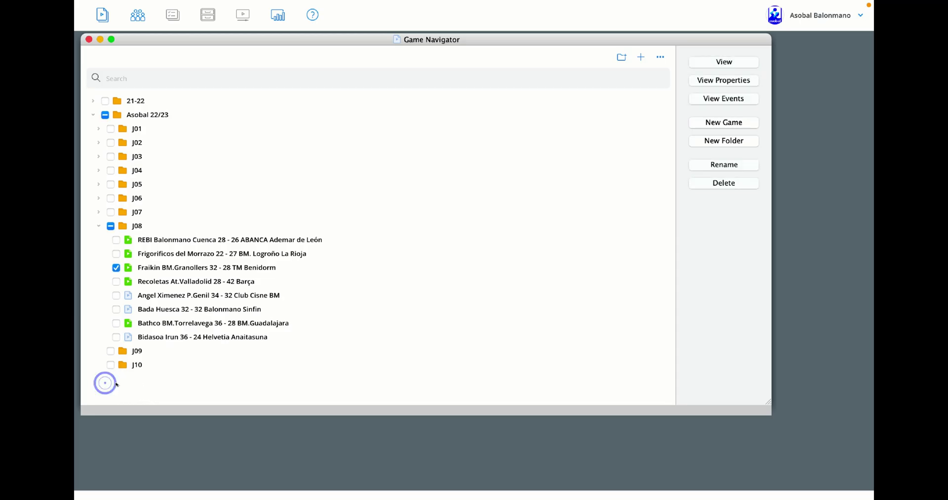
pyautogui.click(176, 384)
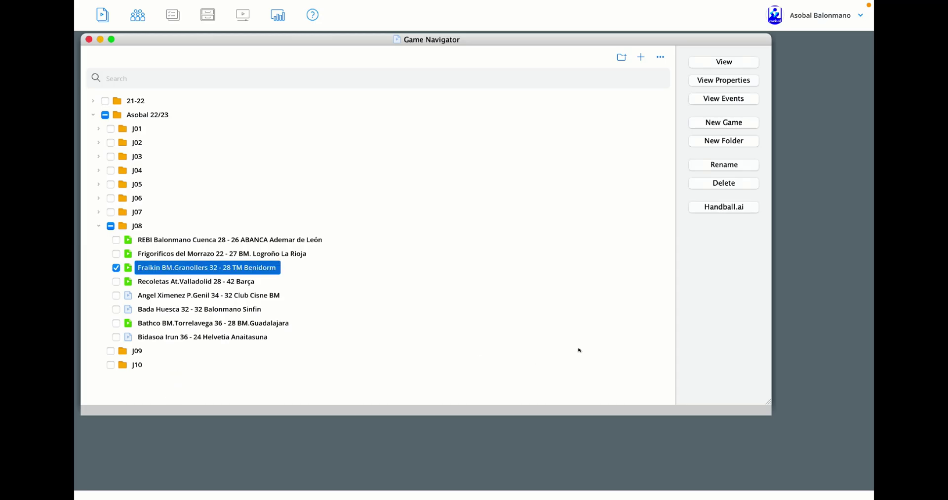
# Step: Review the match's Quick Stats Overview in Handball.ai, then generate the PDF match report
pyautogui.click(562, 353)
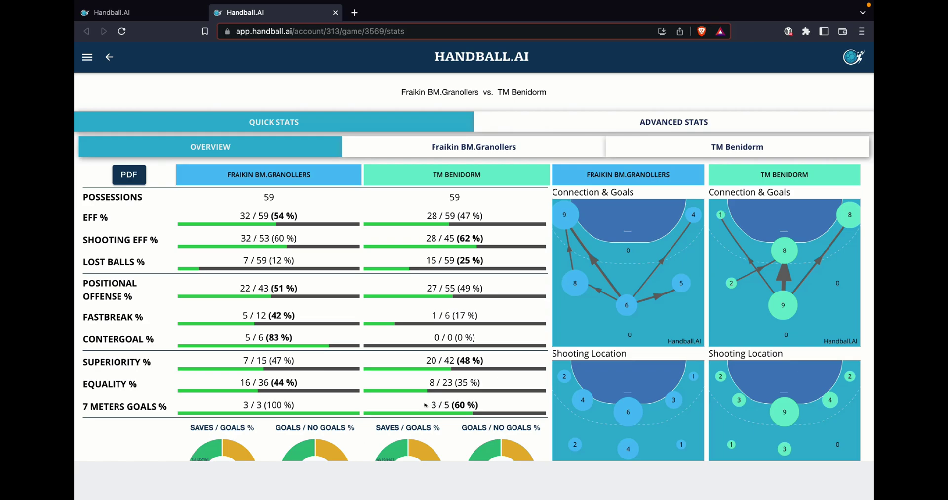
pyautogui.scroll(-2, 417, 407)
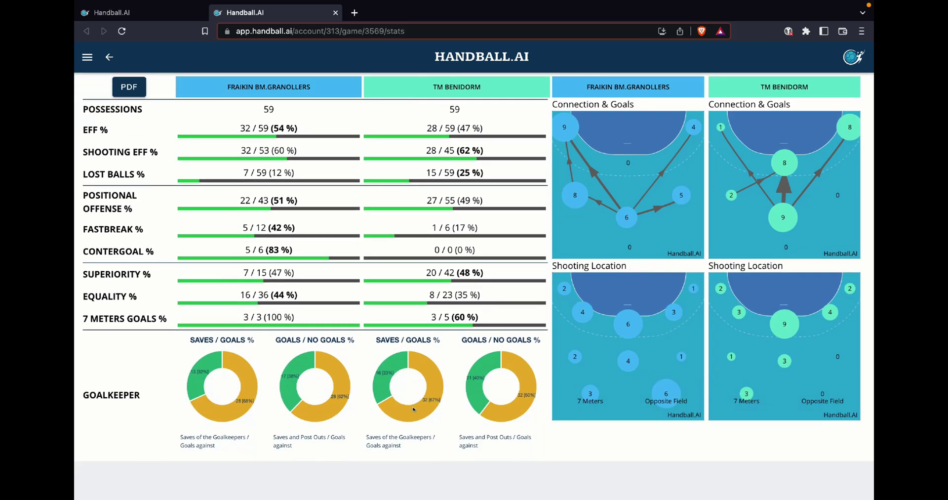
pyautogui.scroll(2, 414, 409)
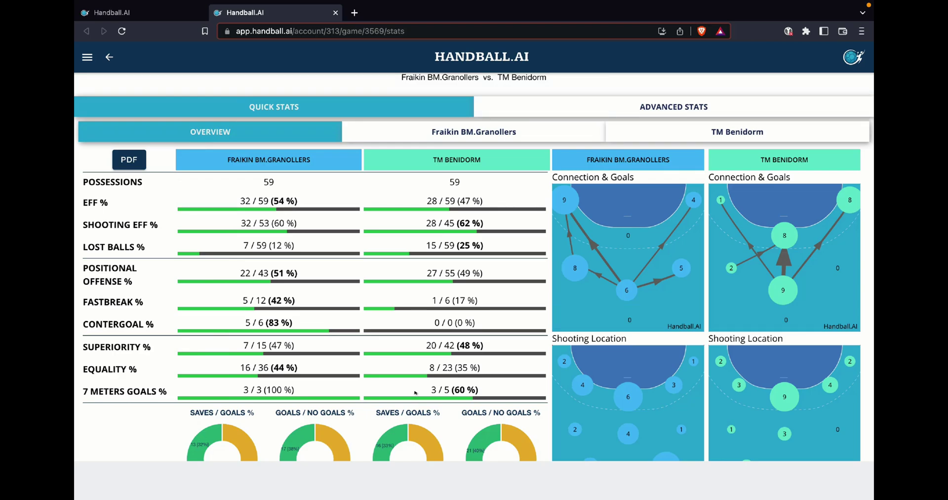
pyautogui.scroll(1, 411, 369)
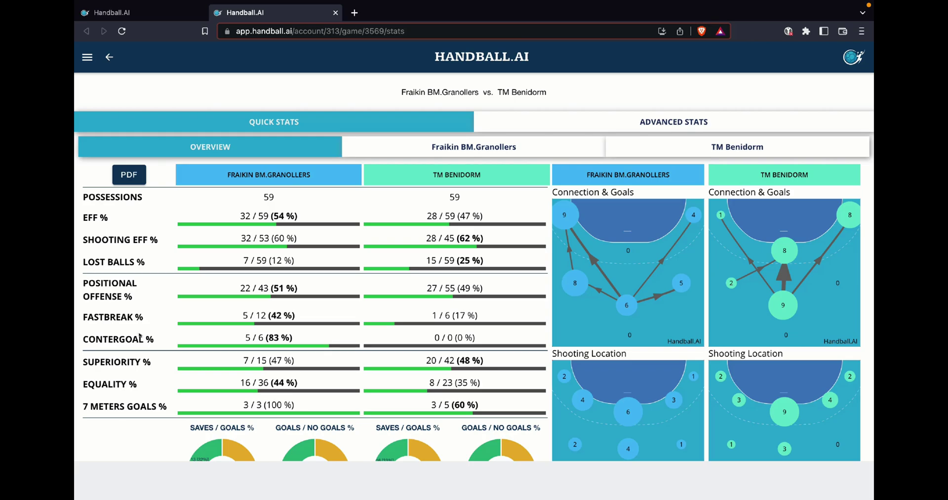
pyautogui.click(114, 339)
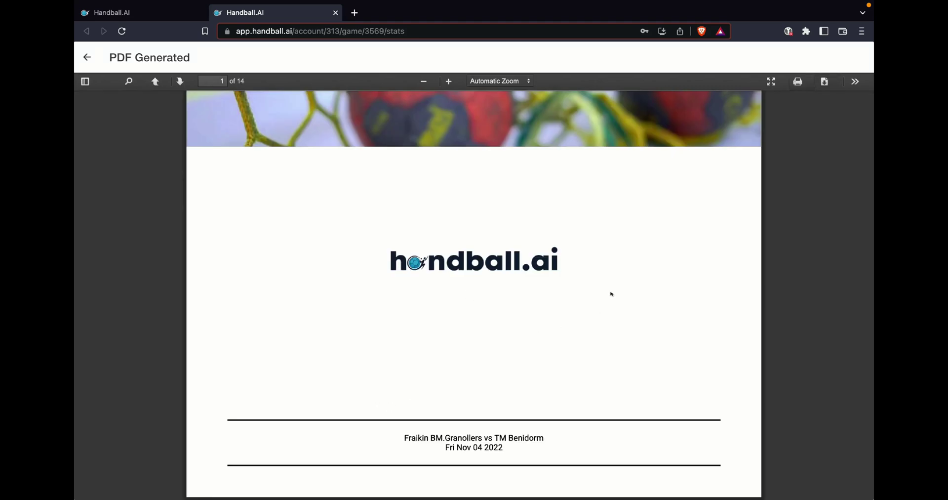
# Step: Scroll the report from the cover page to page 2, the Fraikin BM.Granollers overview
pyautogui.scroll(-5, 487, 414)
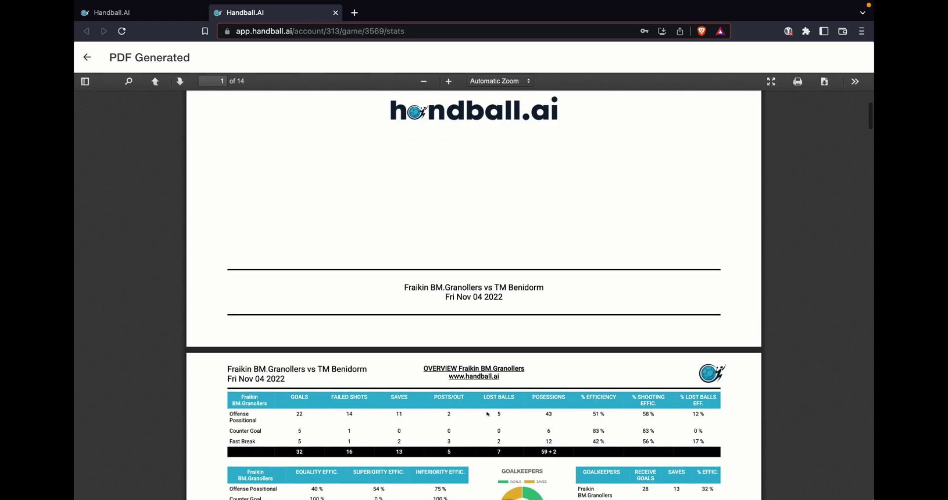
pyautogui.scroll(-2, 487, 414)
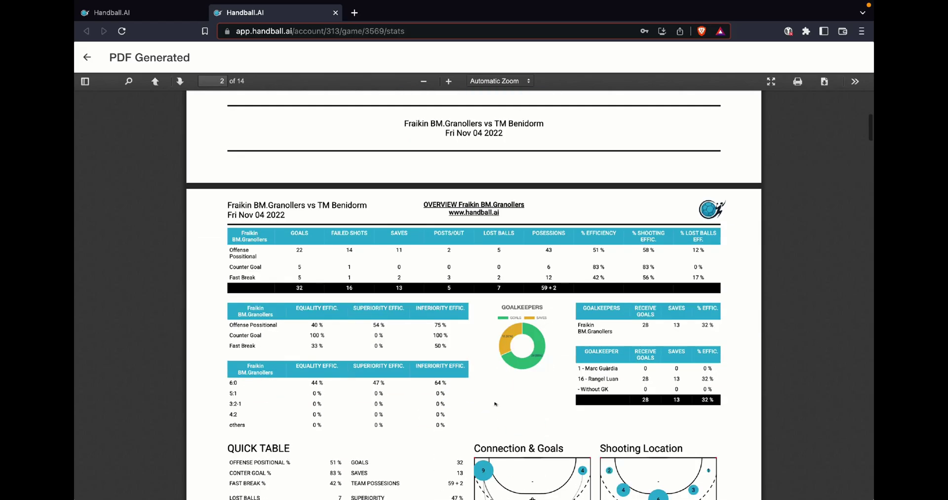
pyautogui.scroll(-2, 610, 373)
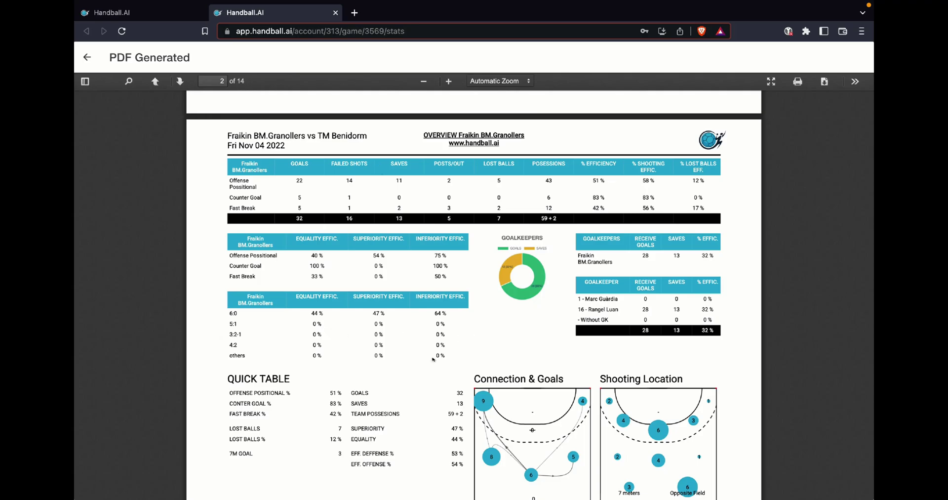
# Step: Scroll past the page 2 Quick Table to the page 3 GK Shooting charts
pyautogui.scroll(-2, 408, 399)
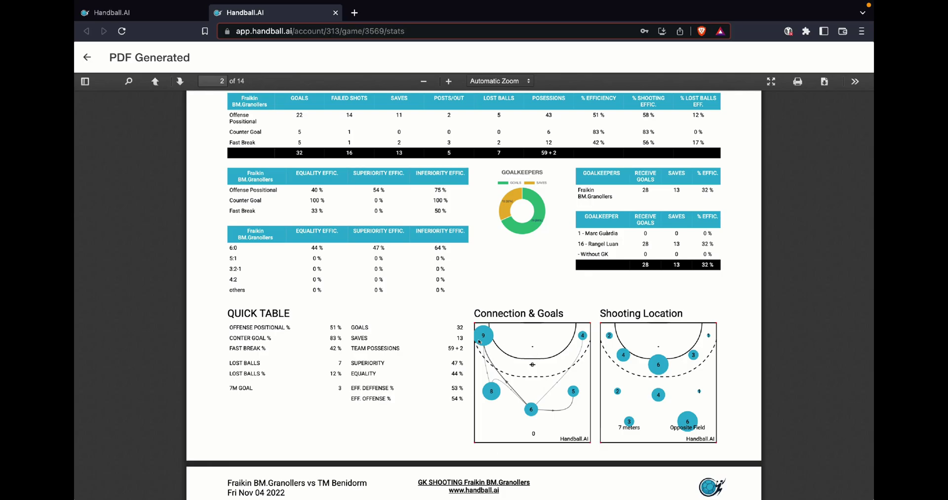
pyautogui.scroll(-6, 457, 398)
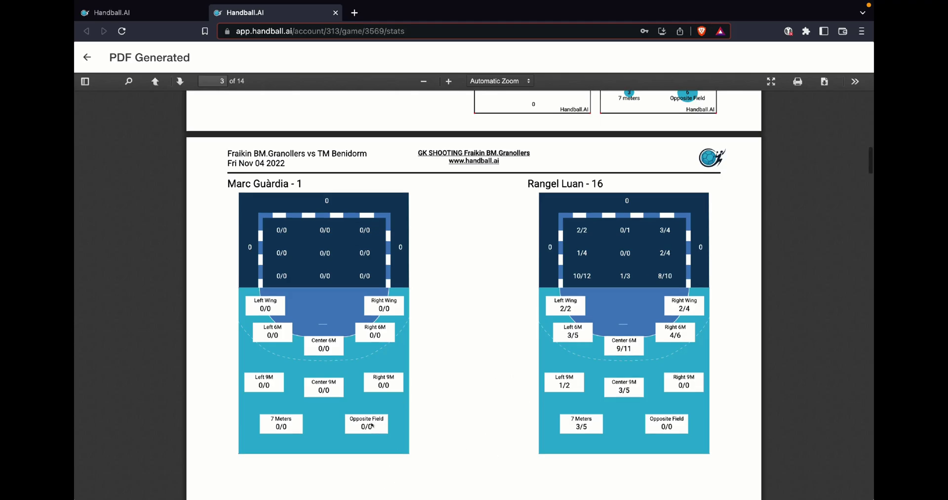
# Step: Scroll through pages 4 and 5 to the Granollers Individual Performance table on page 6
pyautogui.scroll(-10, 371, 425)
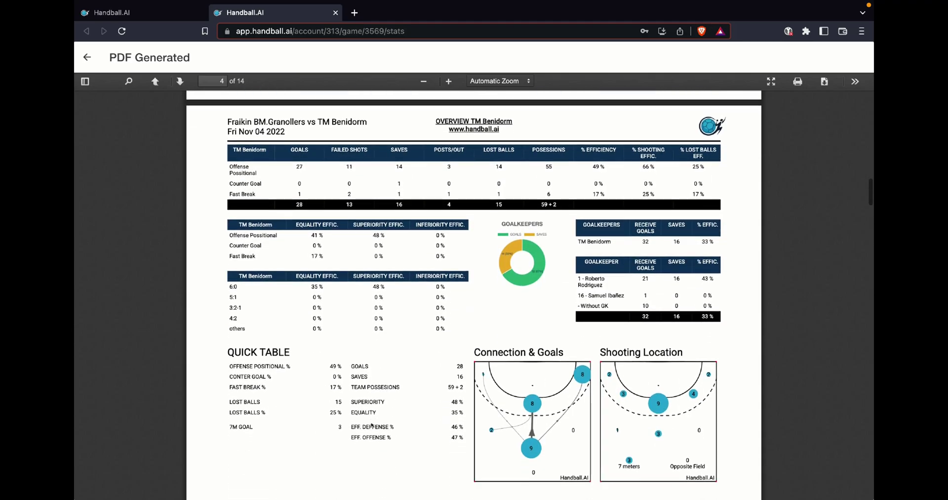
pyautogui.scroll(-5, 372, 425)
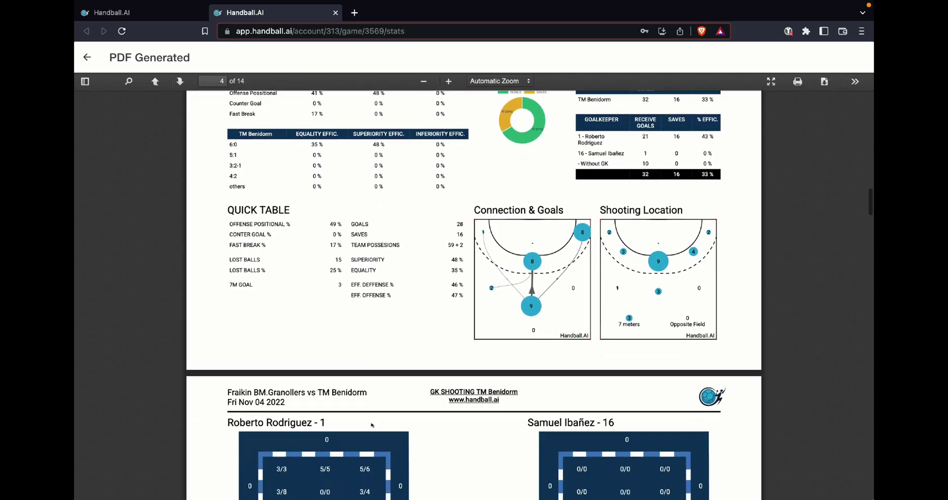
pyautogui.scroll(-13, 371, 425)
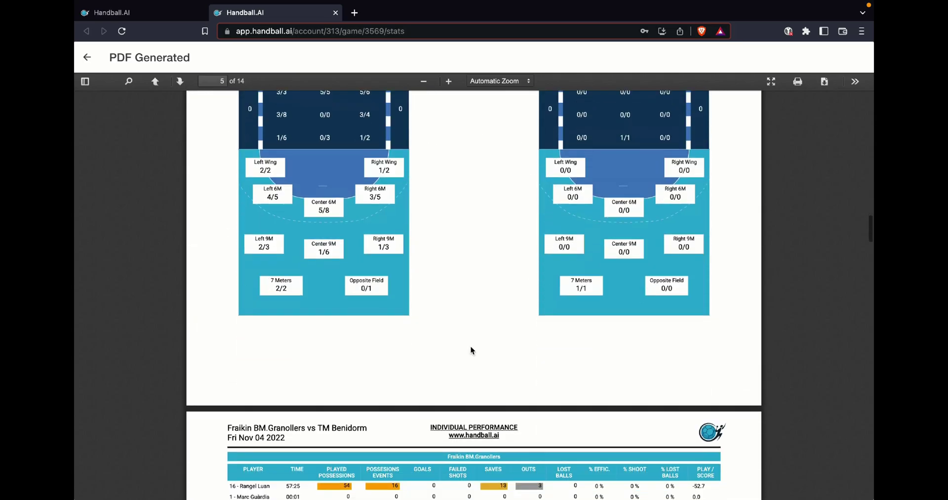
pyautogui.scroll(-9, 470, 350)
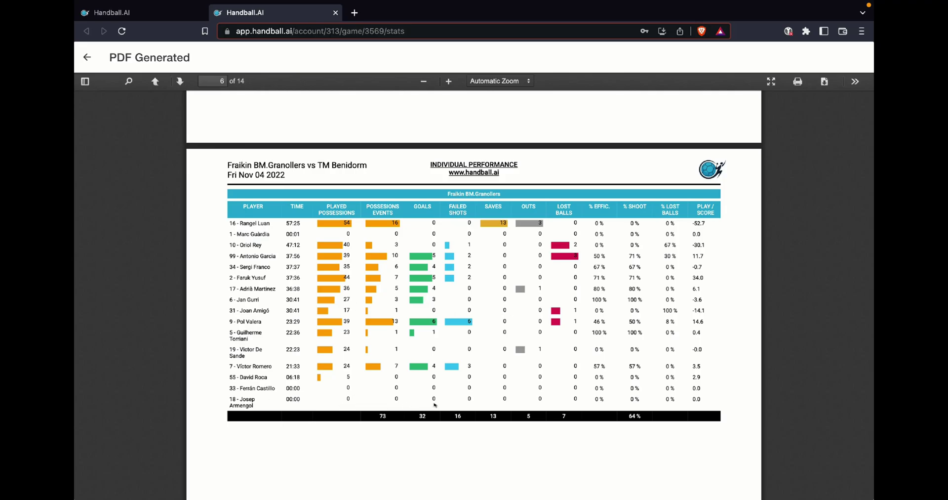
# Step: Scroll from the page 7 bar chart past page 8 to the page 9 player timeline
pyautogui.scroll(-3, 392, 405)
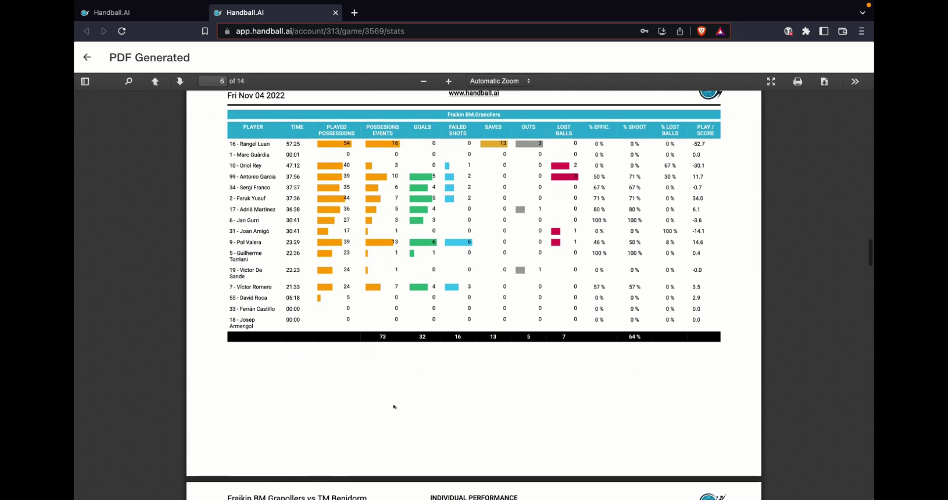
pyautogui.scroll(-3, 394, 406)
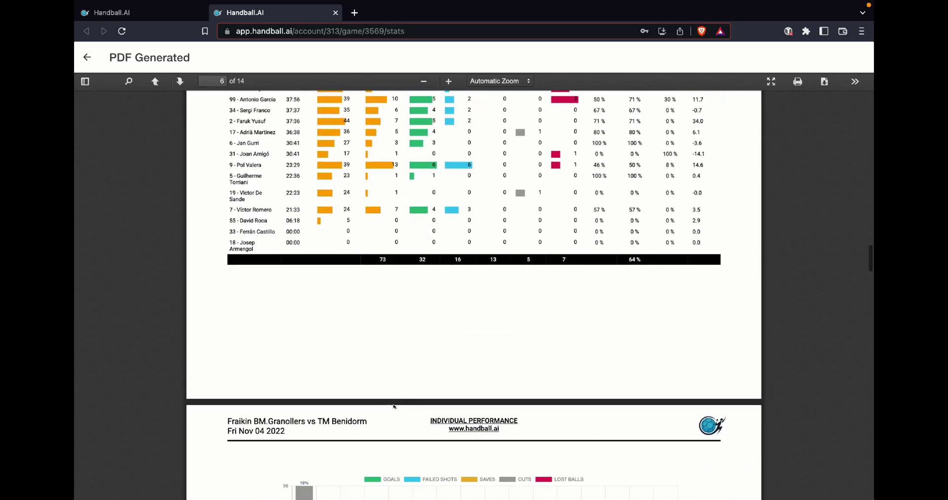
pyautogui.scroll(-9, 393, 406)
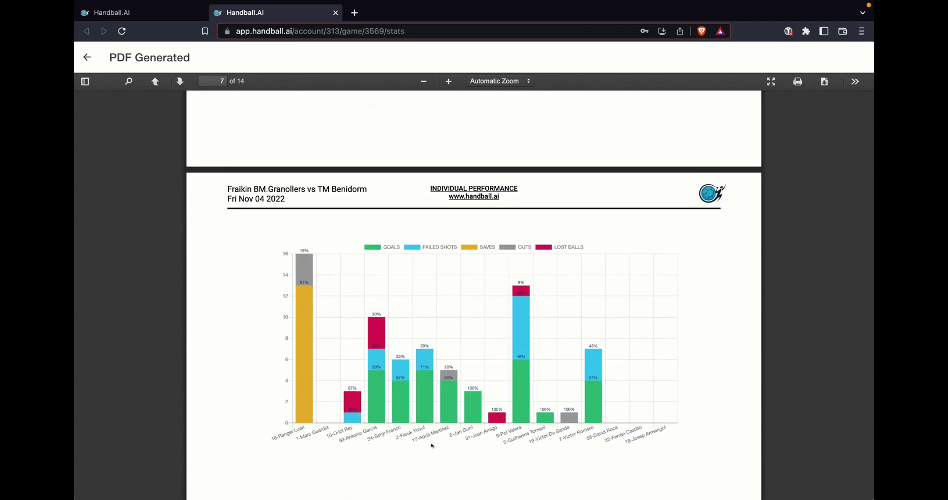
pyautogui.scroll(-2, 431, 445)
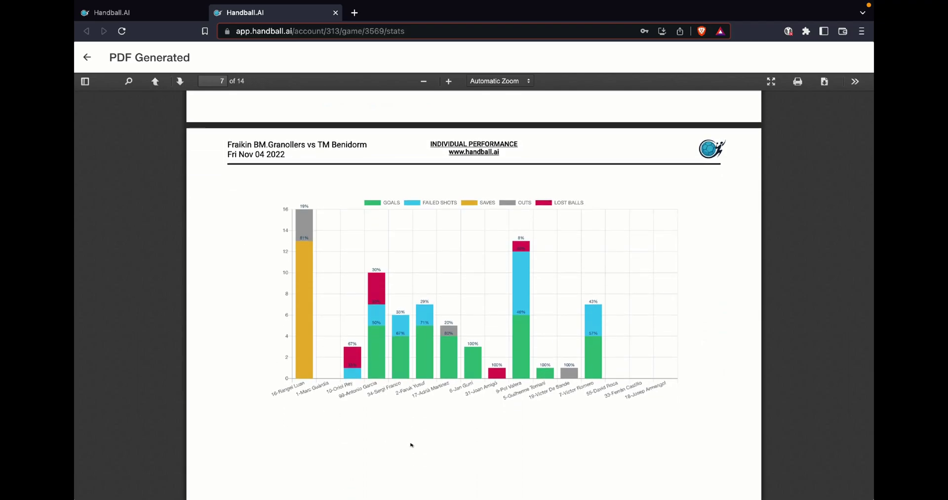
pyautogui.scroll(-4, 410, 445)
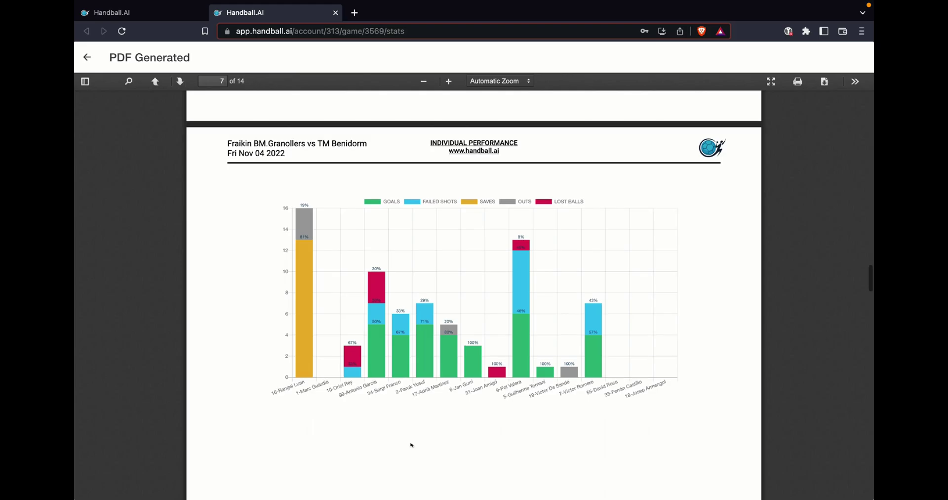
pyautogui.scroll(-6, 411, 445)
pyautogui.scroll(-6, 410, 444)
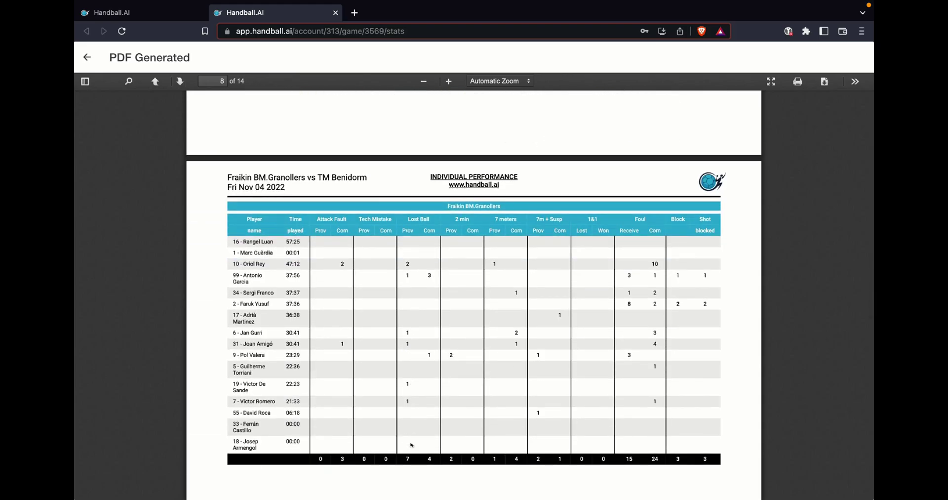
pyautogui.scroll(-16, 410, 445)
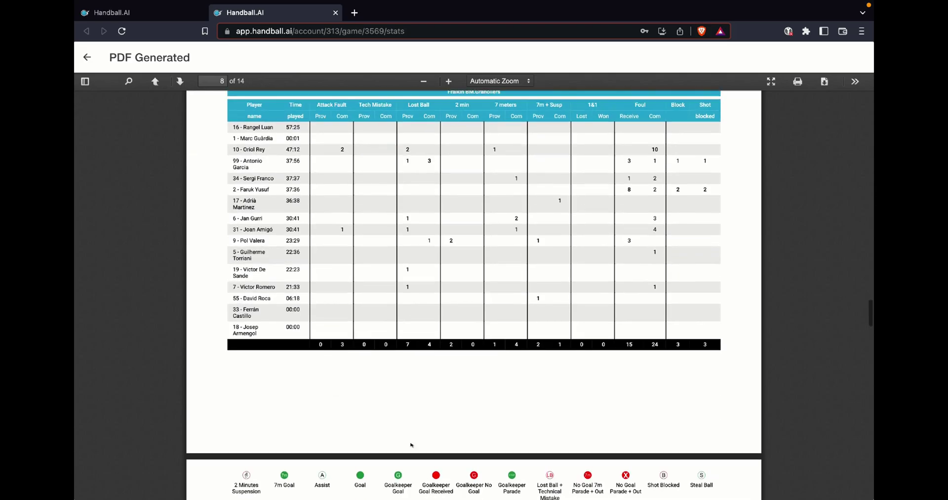
pyautogui.scroll(-2, 411, 445)
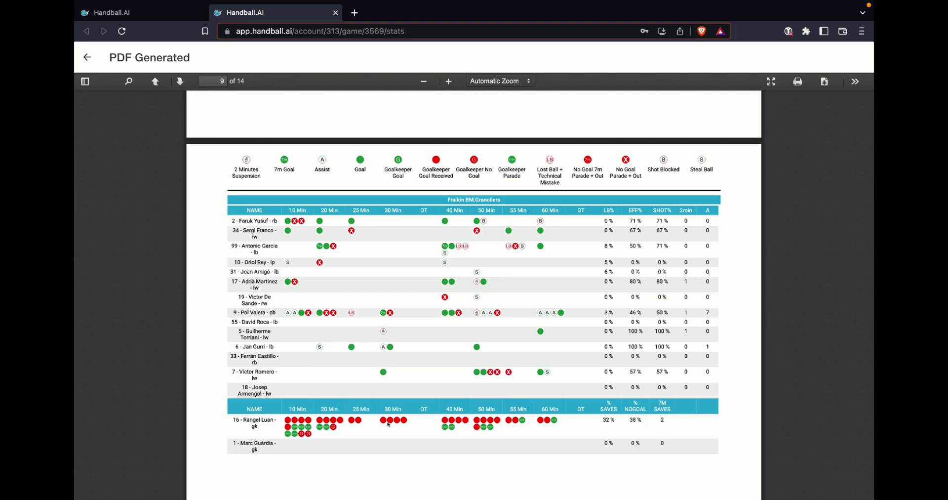
# Step: Page through report pages 10–14, the TM Benidorm tables, ending near the closing Timeline page
pyautogui.click(388, 423)
pyautogui.scroll(-1, 385, 425)
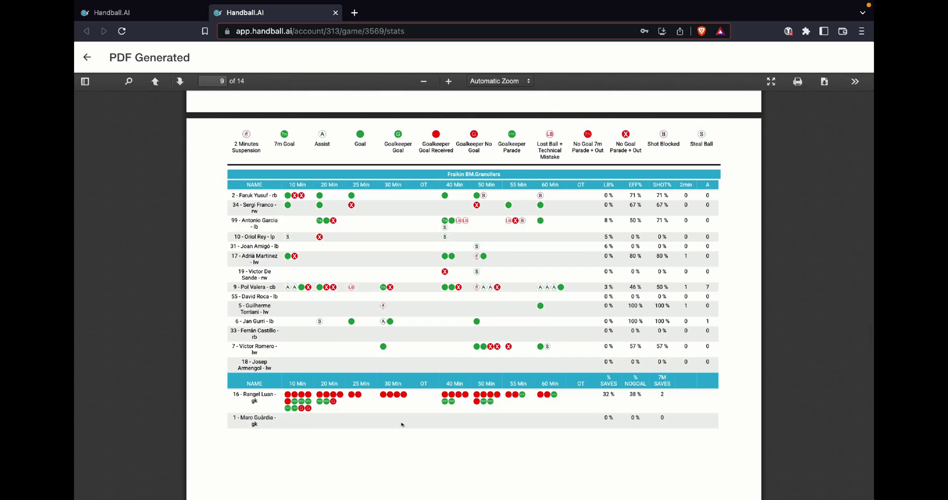
pyautogui.scroll(-15, 401, 424)
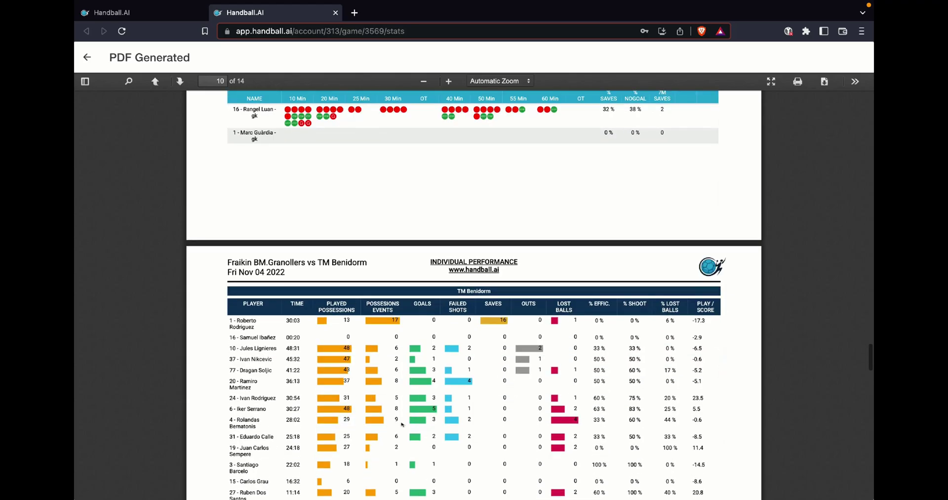
pyautogui.scroll(-8, 401, 424)
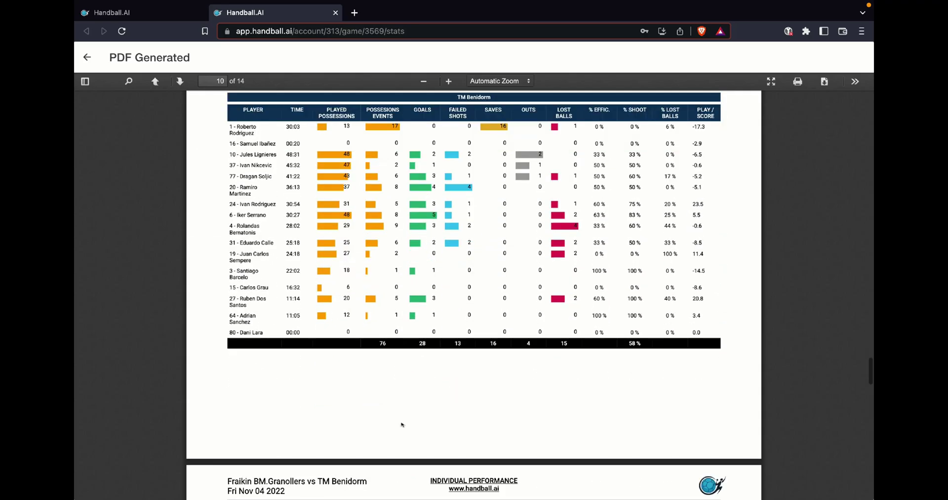
pyautogui.scroll(-20, 511, 345)
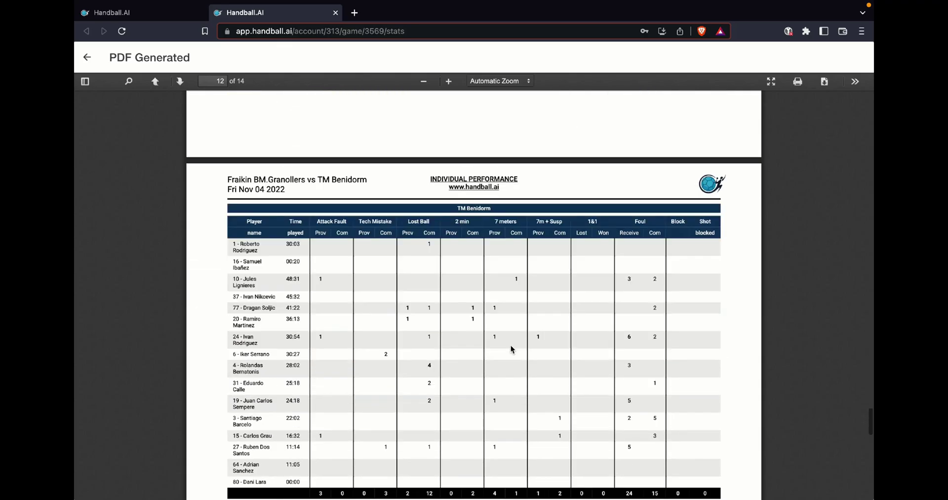
pyautogui.scroll(-15, 510, 345)
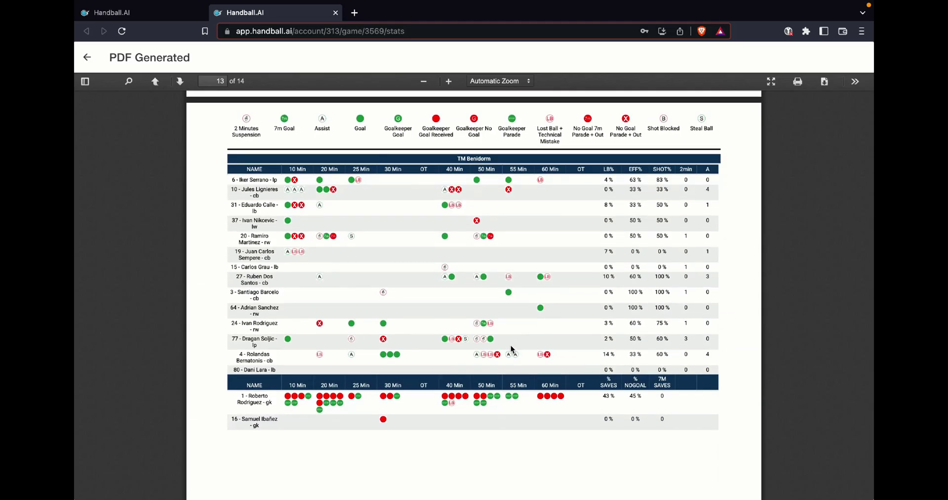
pyautogui.scroll(-15, 511, 347)
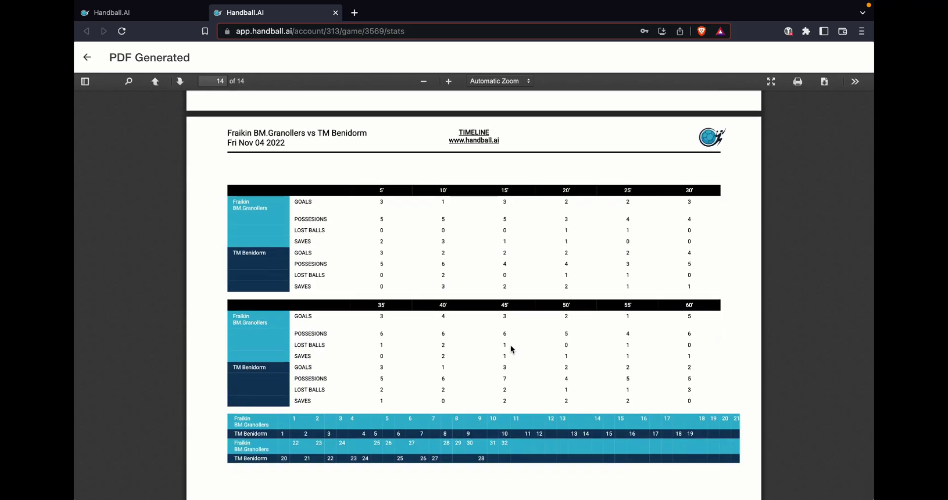
pyautogui.scroll(-1, 510, 349)
pyautogui.scroll(5, 511, 348)
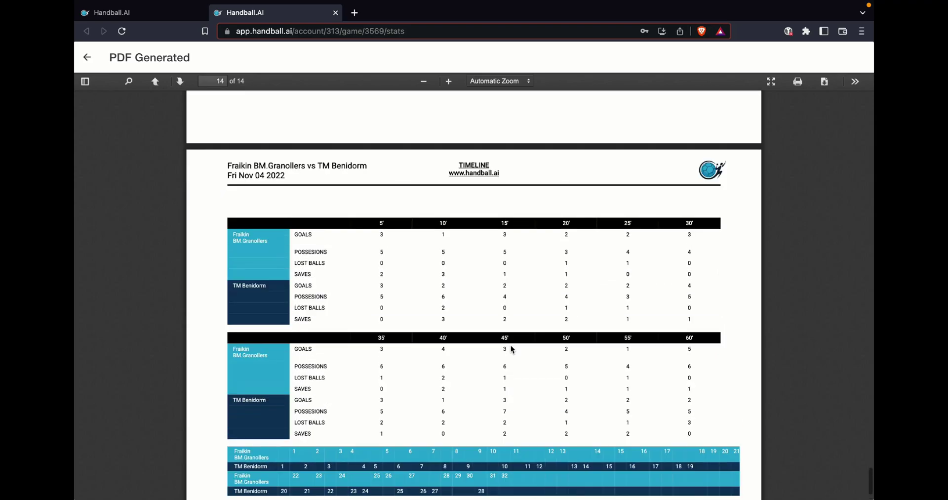
pyautogui.scroll(5, 102, 286)
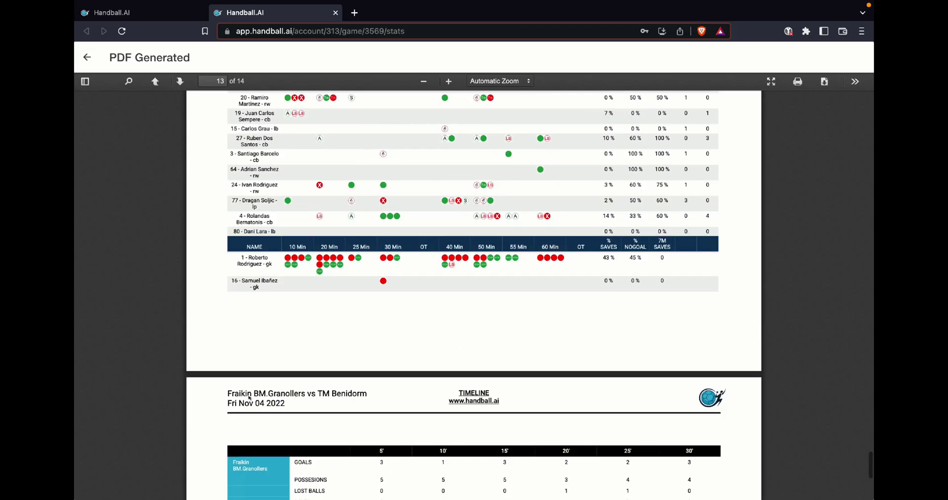
# Step: Close the PDF and browse the Advanced Stats Overview tables down to the 6:0 defence breakdown
pyautogui.click(83, 281)
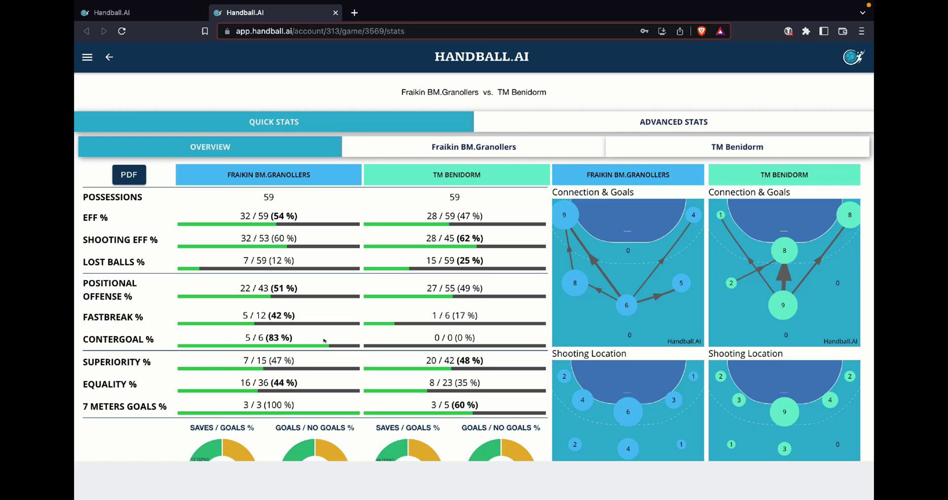
pyautogui.scroll(-1, 324, 340)
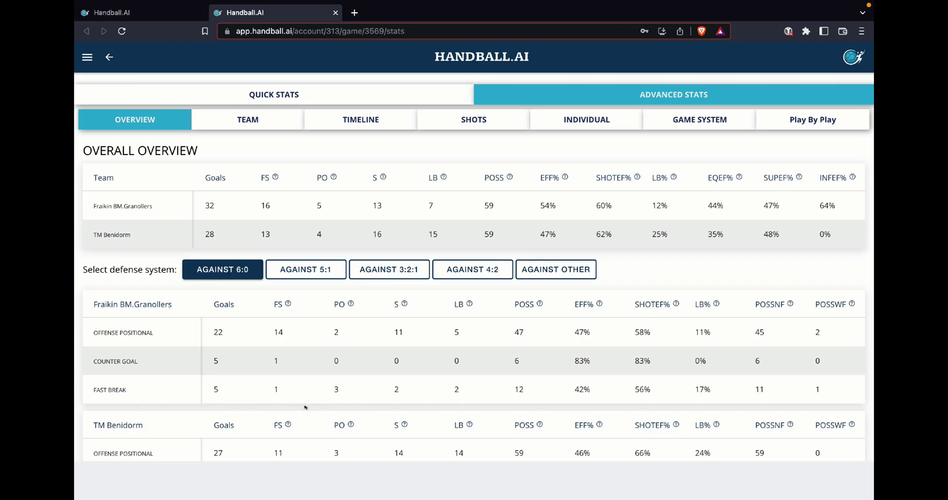
pyautogui.scroll(-1, 304, 407)
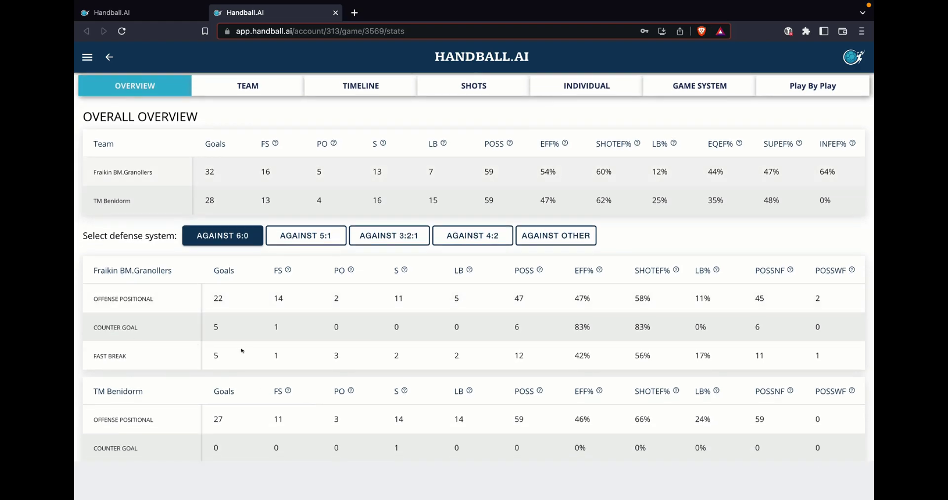
pyautogui.scroll(-2, 132, 392)
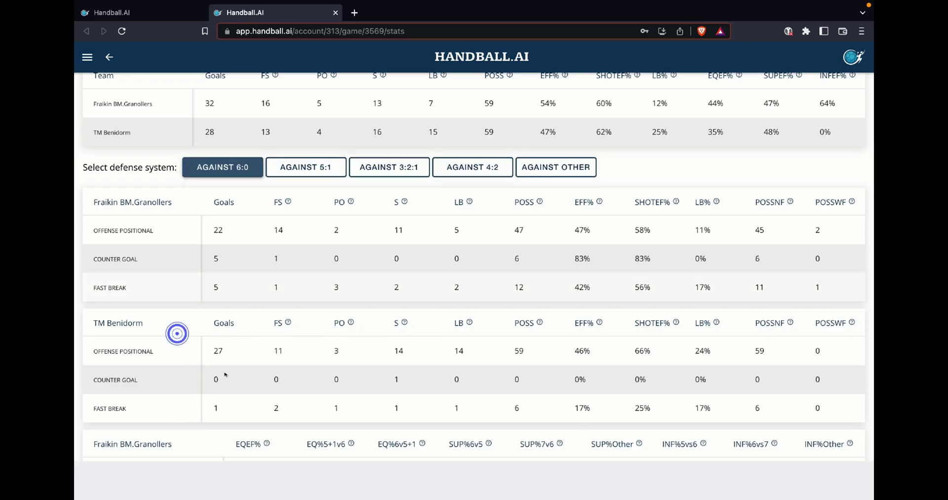
pyautogui.scroll(-3, 178, 332)
pyautogui.scroll(-2, 228, 403)
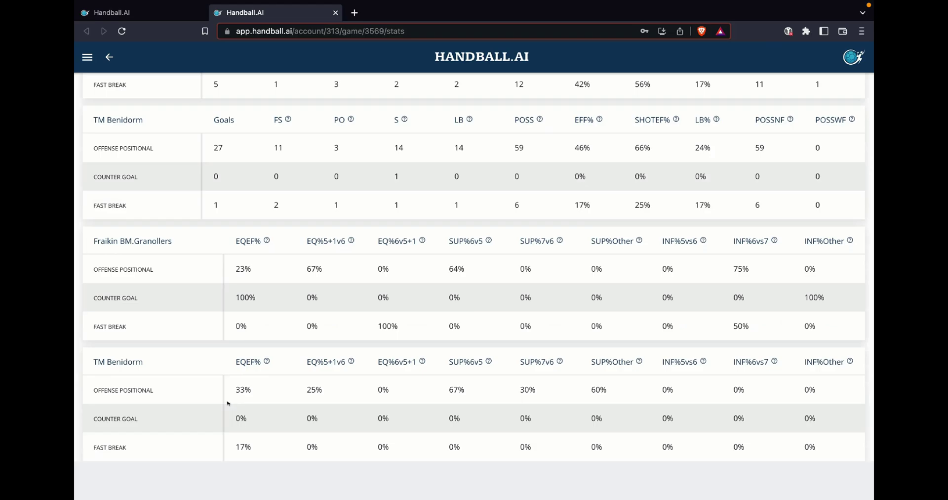
pyautogui.scroll(2, 165, 390)
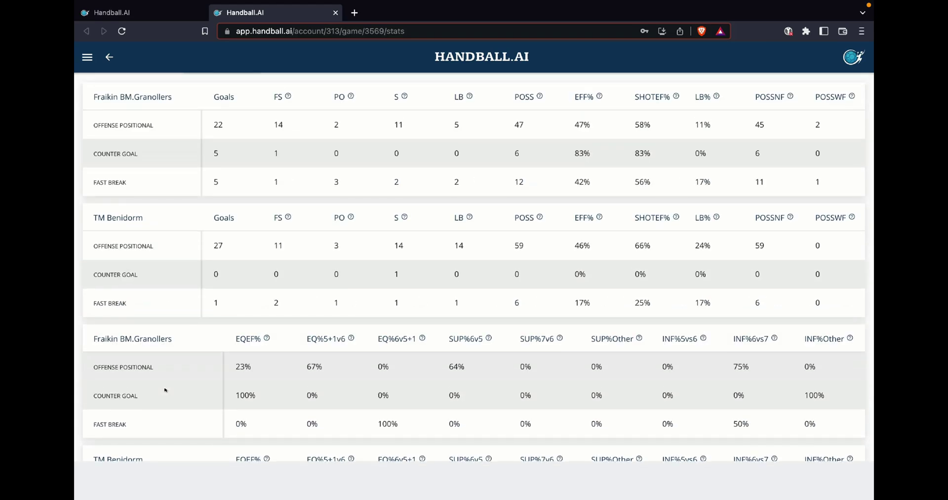
pyautogui.scroll(-2, 139, 390)
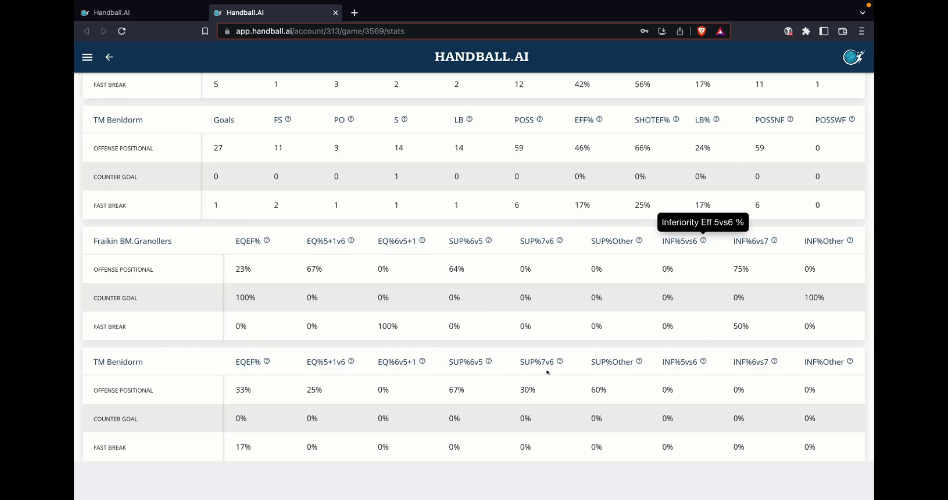
pyautogui.scroll(10, 547, 371)
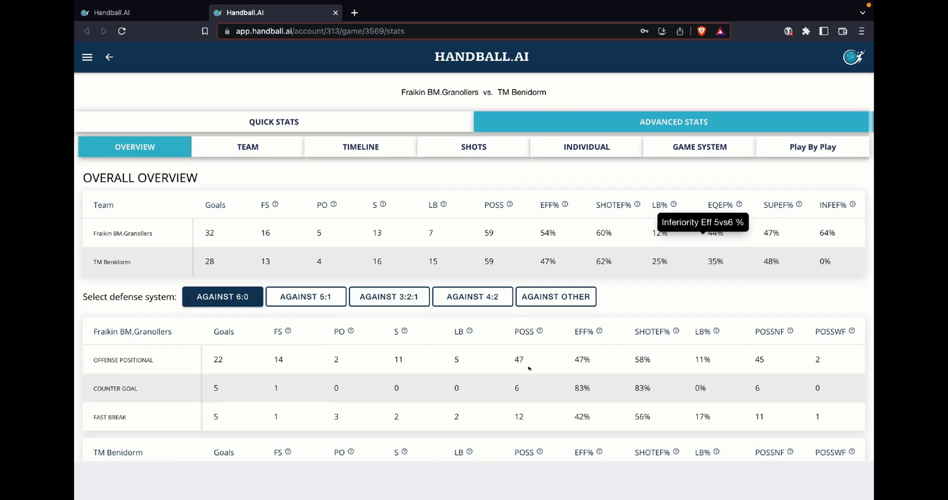
# Step: View Fraikin BM.Granollers team player stats, switching between per-player and team events tables
pyautogui.click(222, 324)
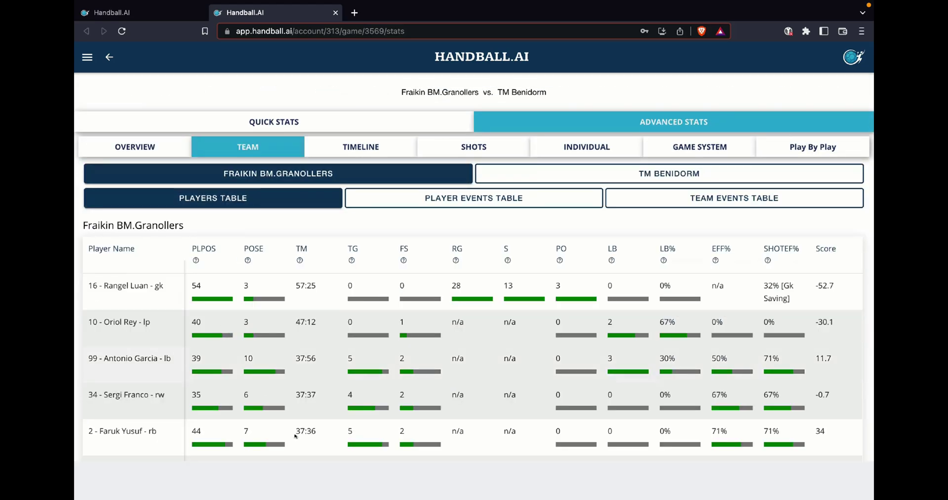
pyautogui.scroll(-4, 295, 437)
pyautogui.scroll(-5, 295, 436)
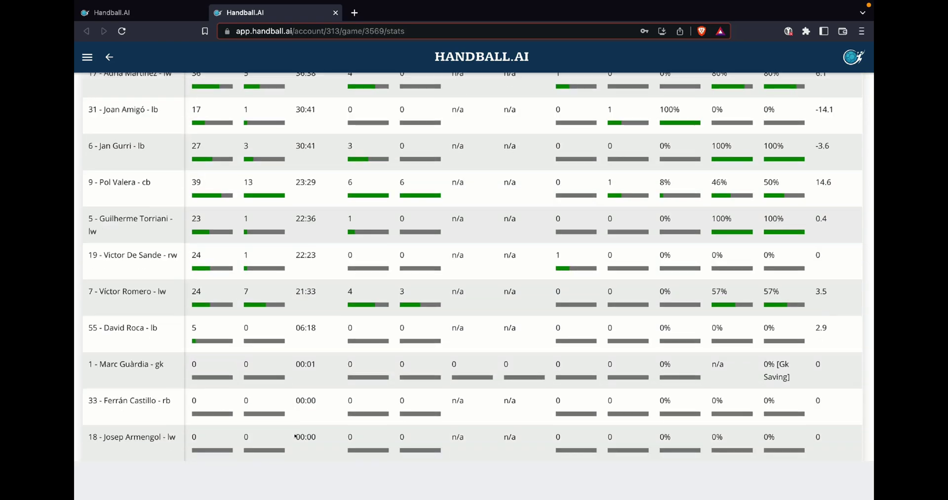
pyautogui.scroll(8, 294, 436)
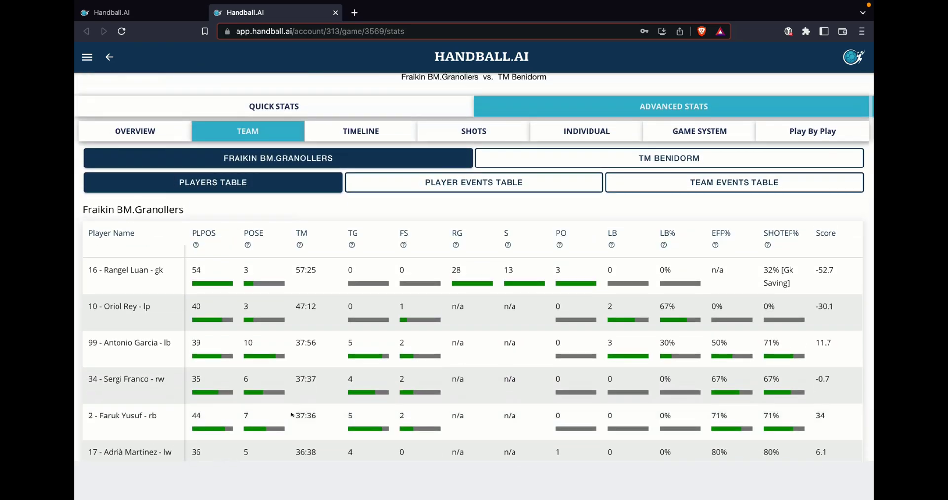
pyautogui.click(398, 345)
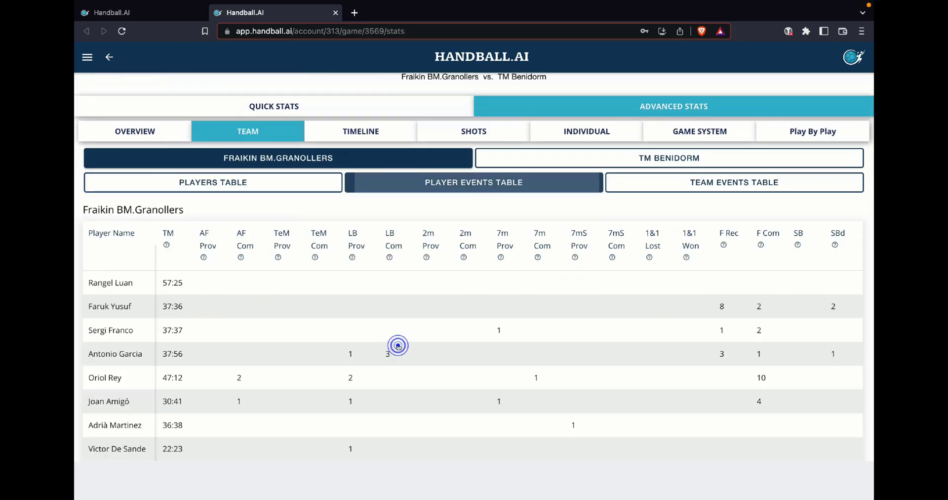
pyautogui.click(563, 343)
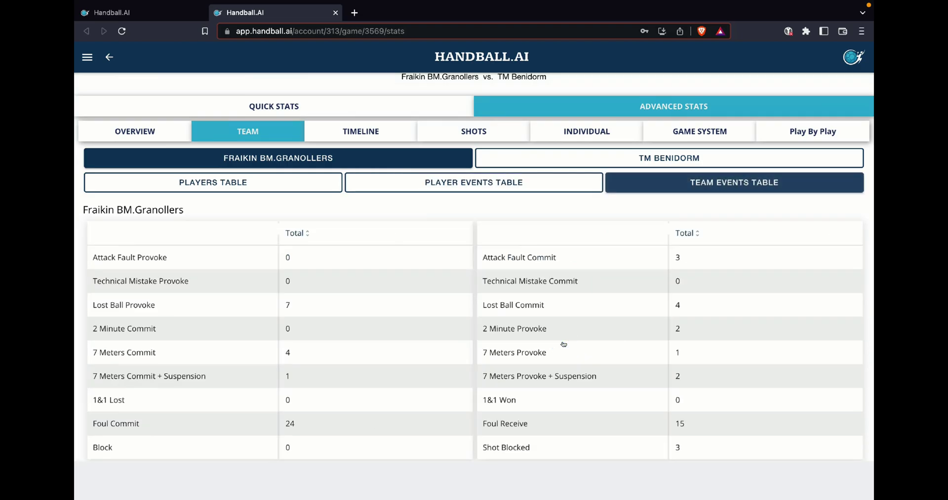
# Step: Show the match goals timeline chart, then the shot maps for both teams
pyautogui.click(314, 314)
pyautogui.click(387, 318)
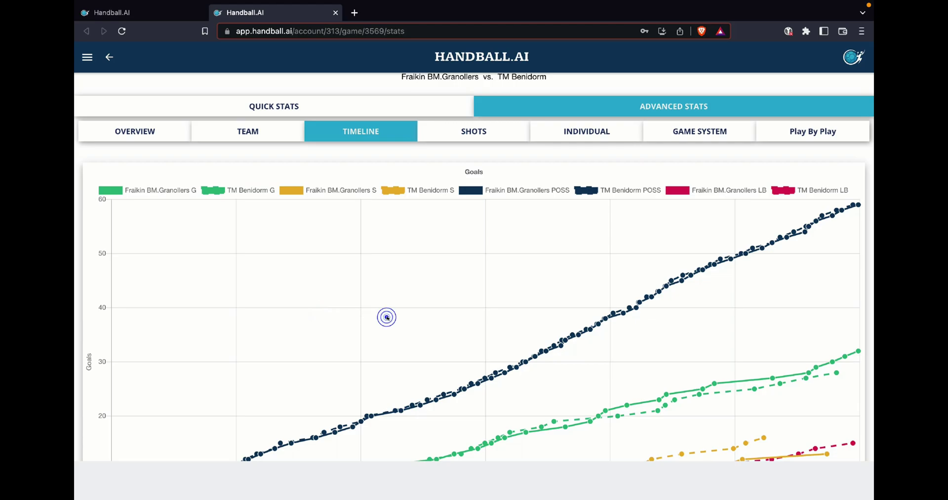
pyautogui.scroll(-5, 361, 413)
pyautogui.scroll(2, 361, 413)
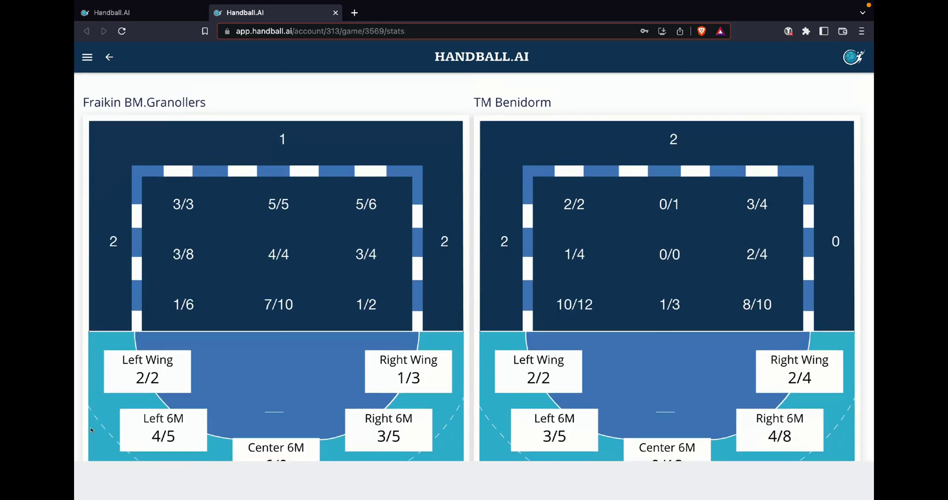
# Step: Filter Granollers goal stats to Left Wing, then Left 6M shots, clearing each filter
pyautogui.click(125, 440)
pyautogui.click(125, 440)
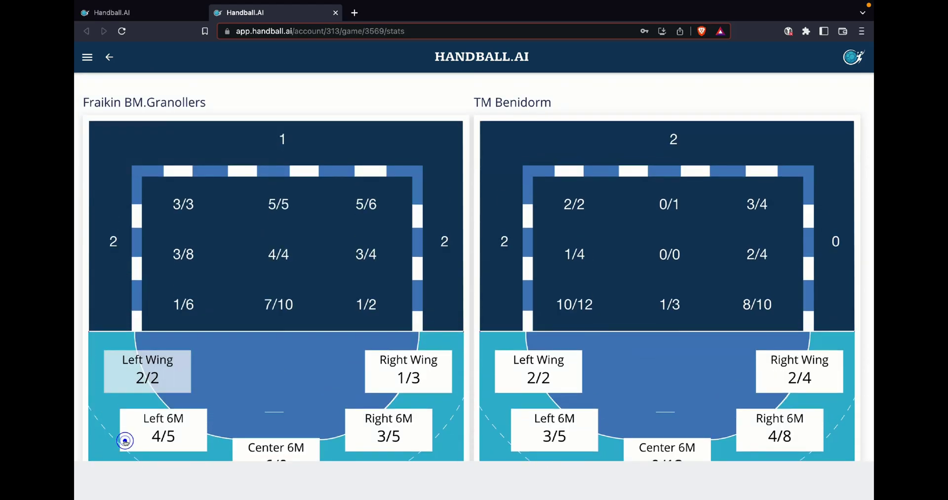
pyautogui.click(135, 470)
pyautogui.click(135, 471)
pyautogui.scroll(2, 318, 379)
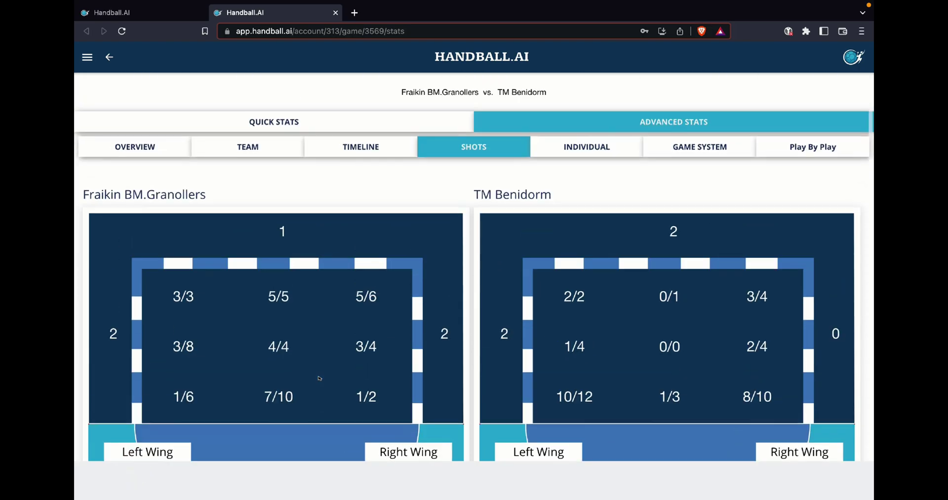
# Step: Load individual stats for Granollers player number 9 and scroll through his events
pyautogui.click(461, 324)
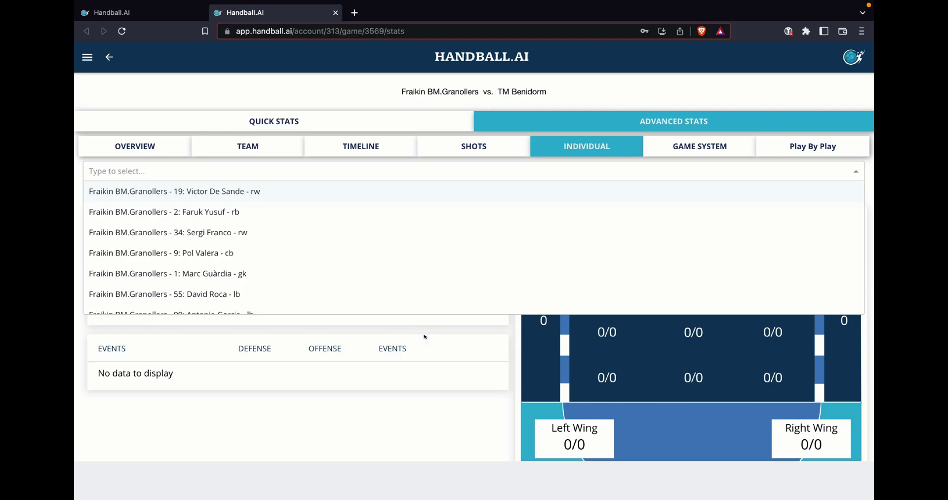
pyautogui.click(256, 244)
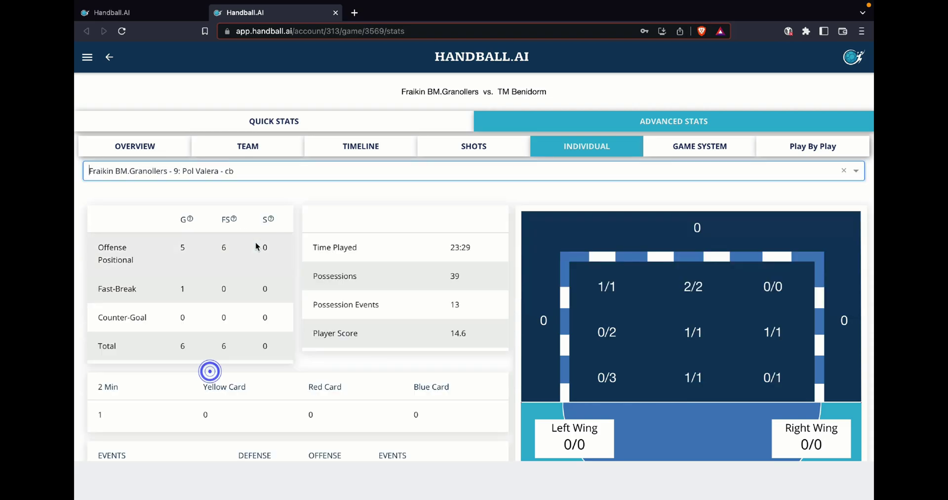
pyautogui.click(273, 347)
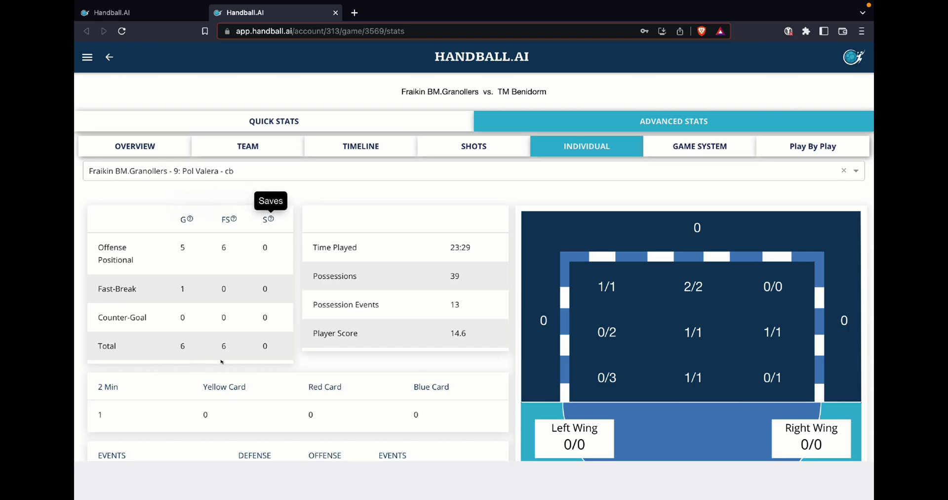
pyautogui.scroll(-3, 434, 408)
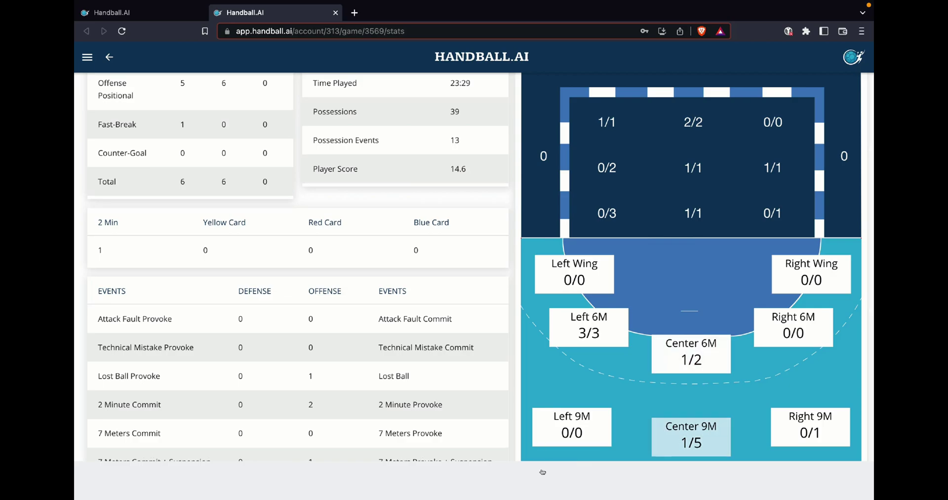
pyautogui.scroll(-1, 697, 443)
pyautogui.scroll(1, 543, 464)
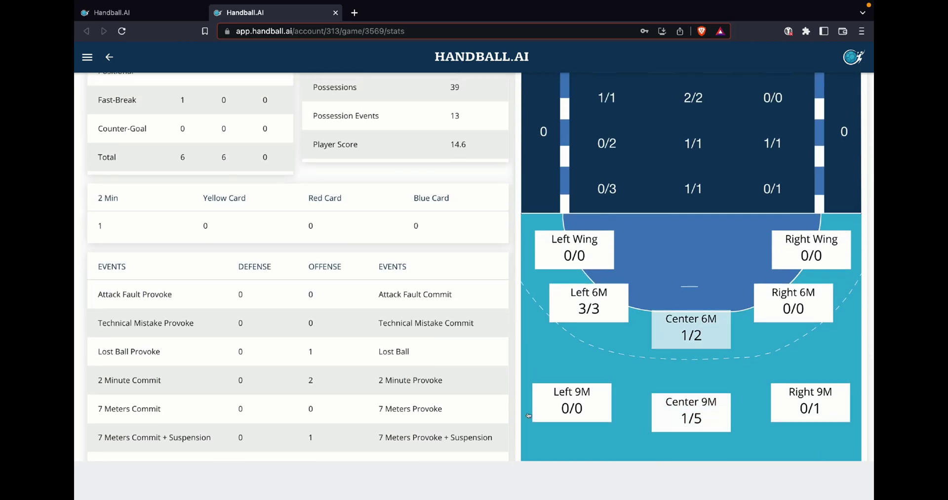
pyautogui.scroll(2, 464, 410)
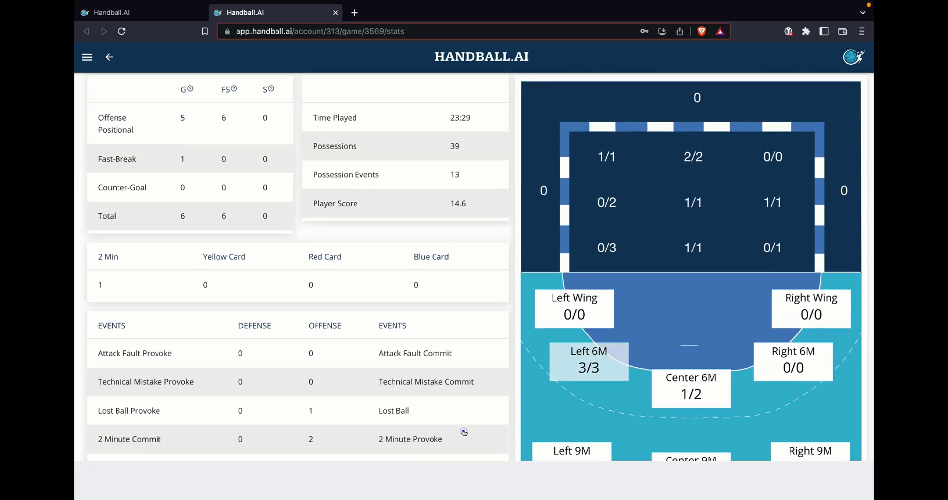
# Step: Filter the goal grid to Left 6M, Center 6M and Center 9M shots, clearing each
pyautogui.click(463, 432)
pyautogui.click(463, 433)
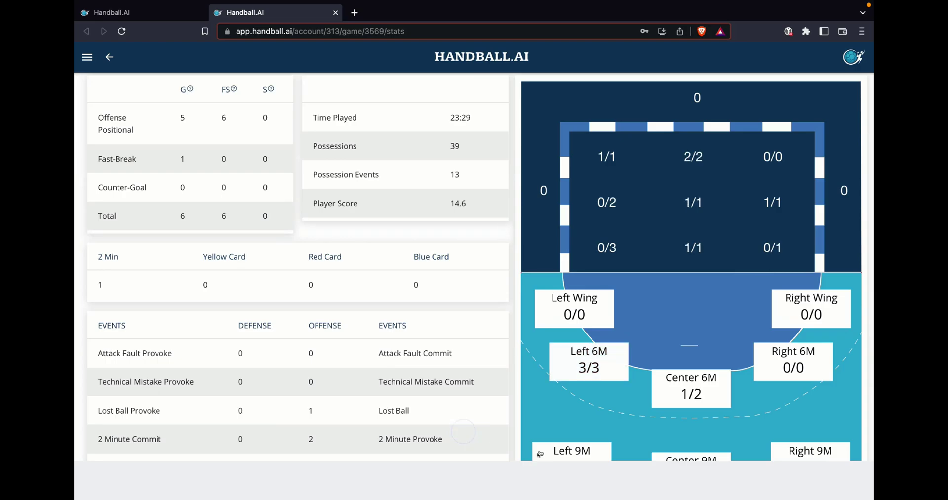
pyautogui.click(691, 388)
pyautogui.click(540, 450)
pyautogui.scroll(-1, 540, 450)
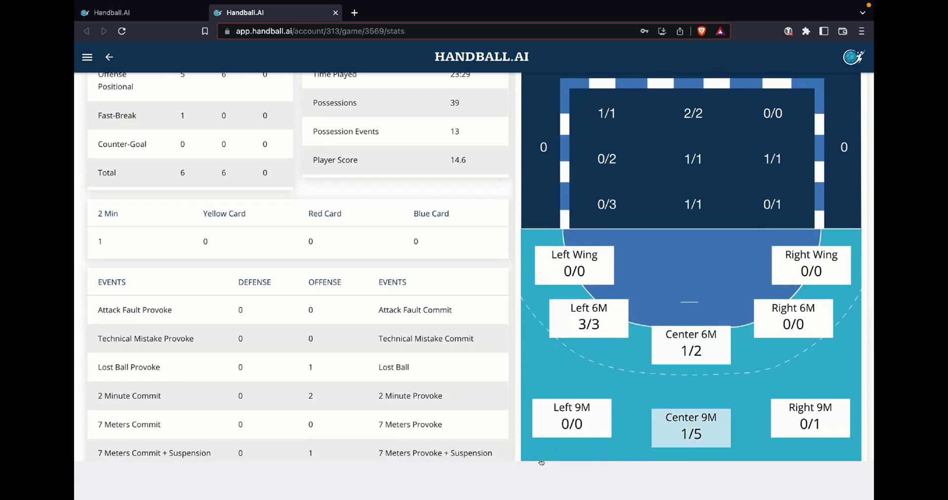
pyautogui.click(541, 460)
pyautogui.click(541, 461)
pyautogui.scroll(3, 173, 365)
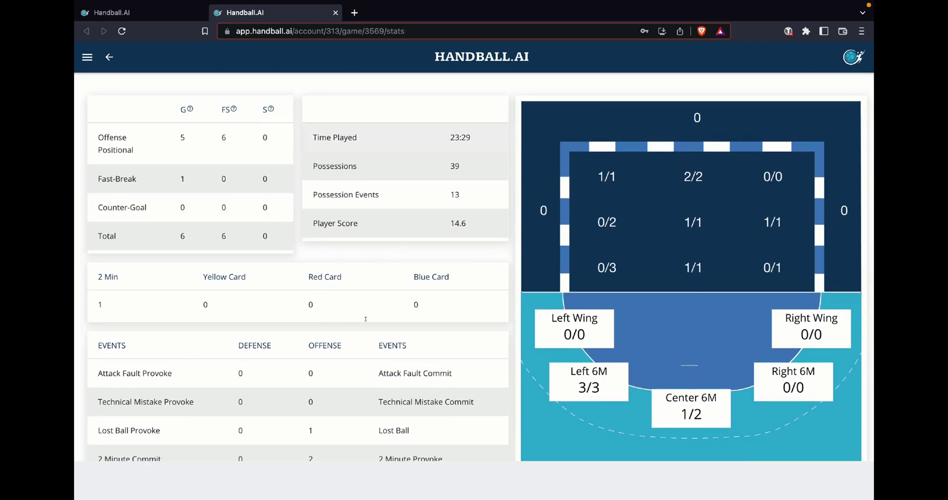
pyautogui.scroll(-4, 335, 447)
pyautogui.scroll(-5, 334, 447)
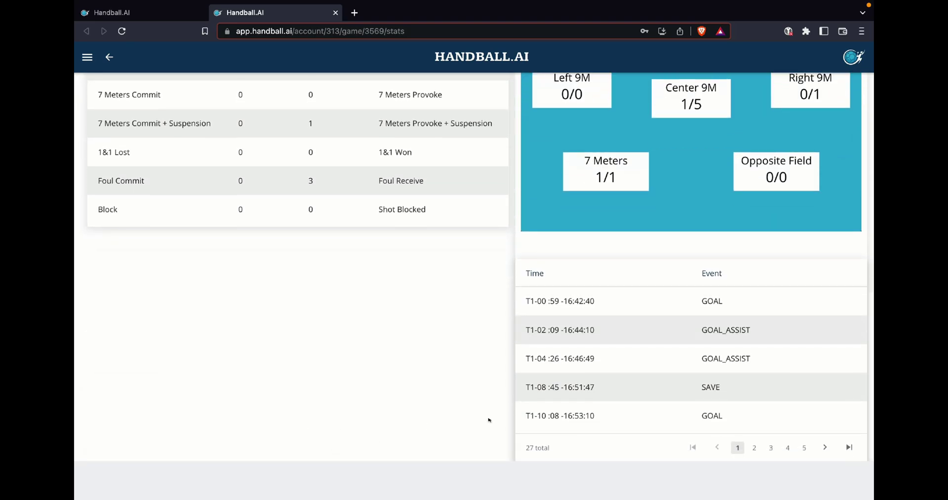
pyautogui.scroll(8, 488, 420)
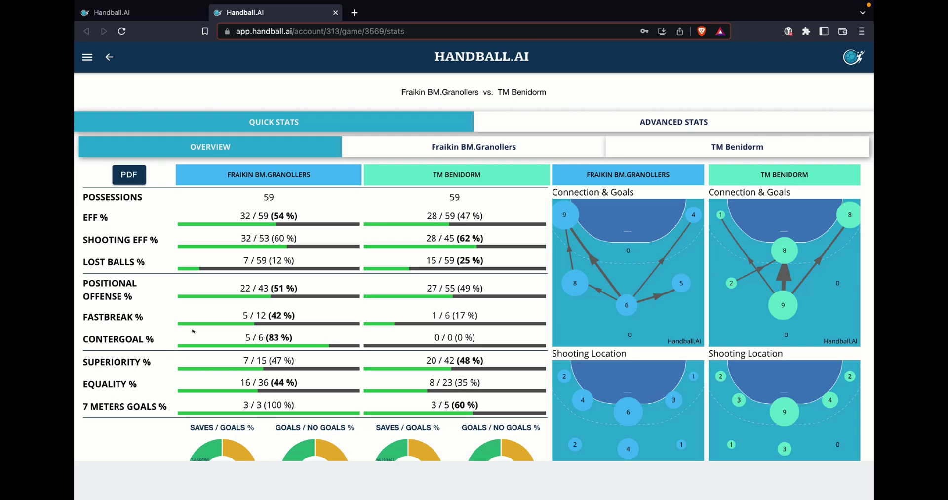
# Step: From Past Games, open the stats of the first game, Helvetia Anaitasuna vs Angel Ximenez P.Genil
pyautogui.moveTo(87, 280)
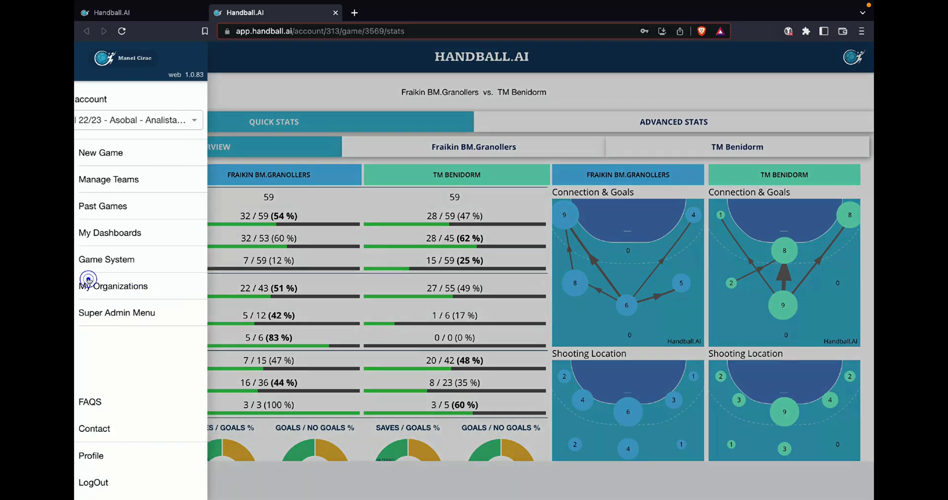
pyautogui.click(142, 352)
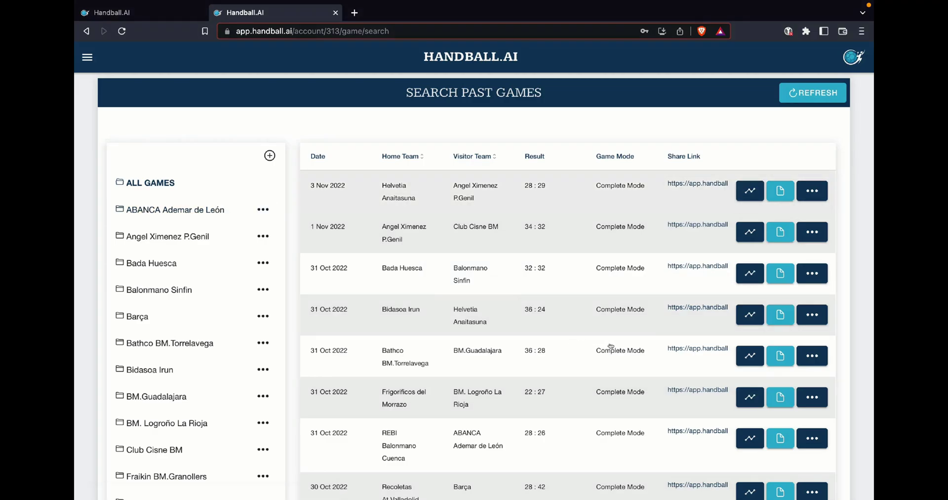
pyautogui.click(581, 347)
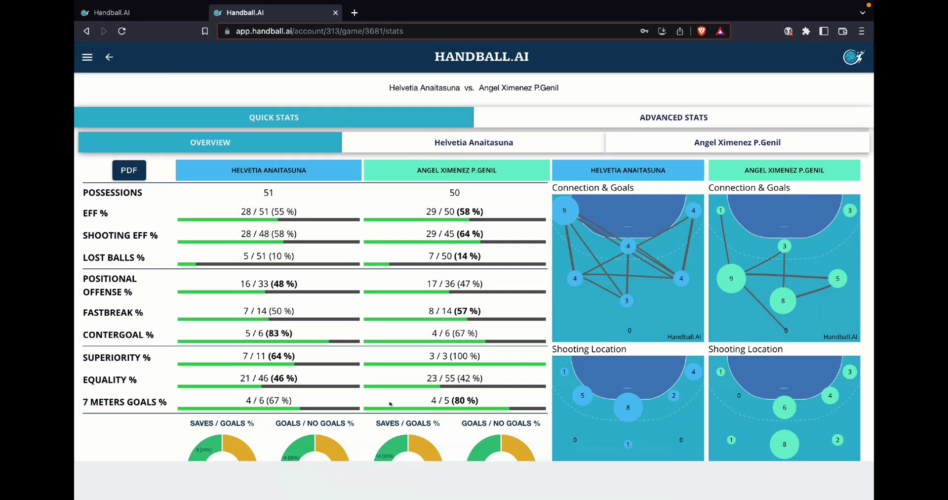
pyautogui.scroll(-2, 390, 404)
pyautogui.scroll(2, 390, 403)
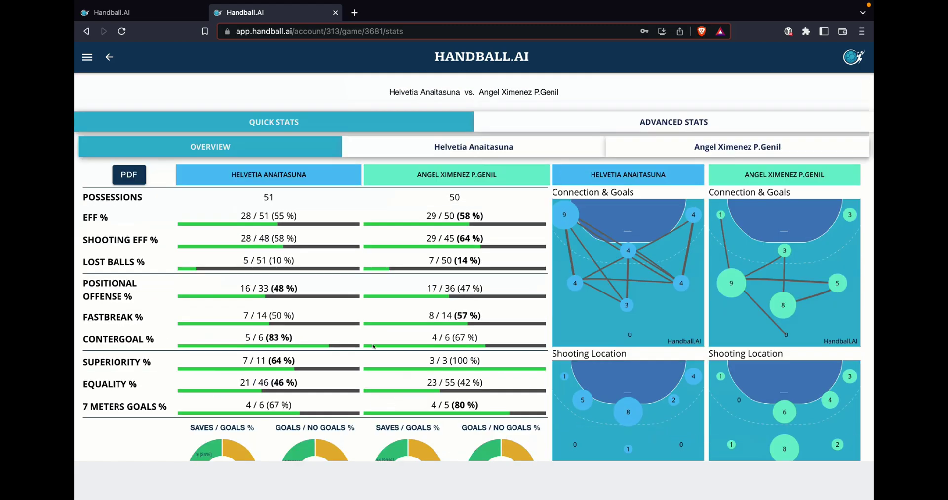
# Step: Review the Helvetia Anaitasuna player performance table, then go back to the Quick Stats overview
pyautogui.click(375, 318)
pyautogui.scroll(-2, 340, 398)
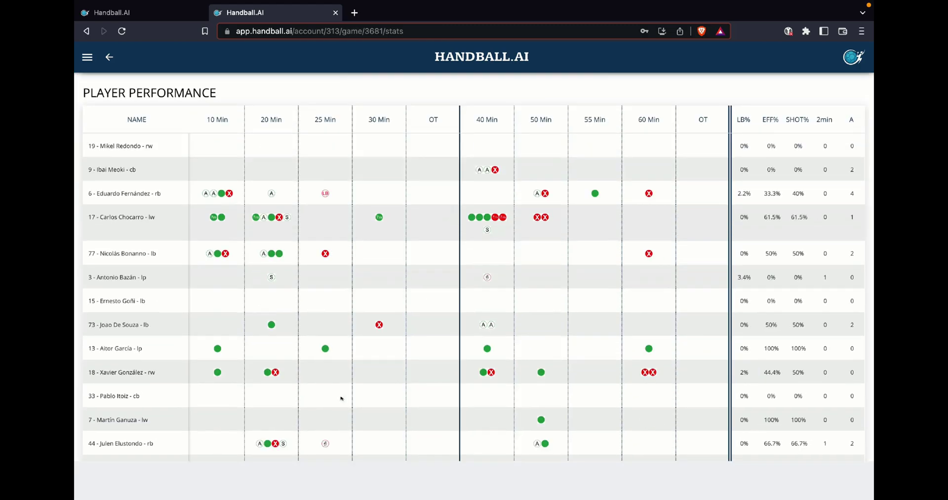
pyautogui.scroll(2, 340, 398)
pyautogui.click(229, 323)
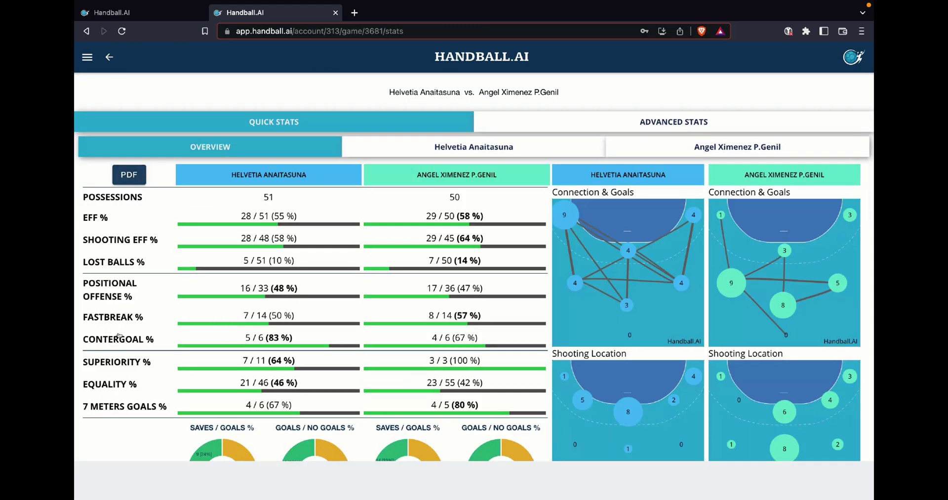